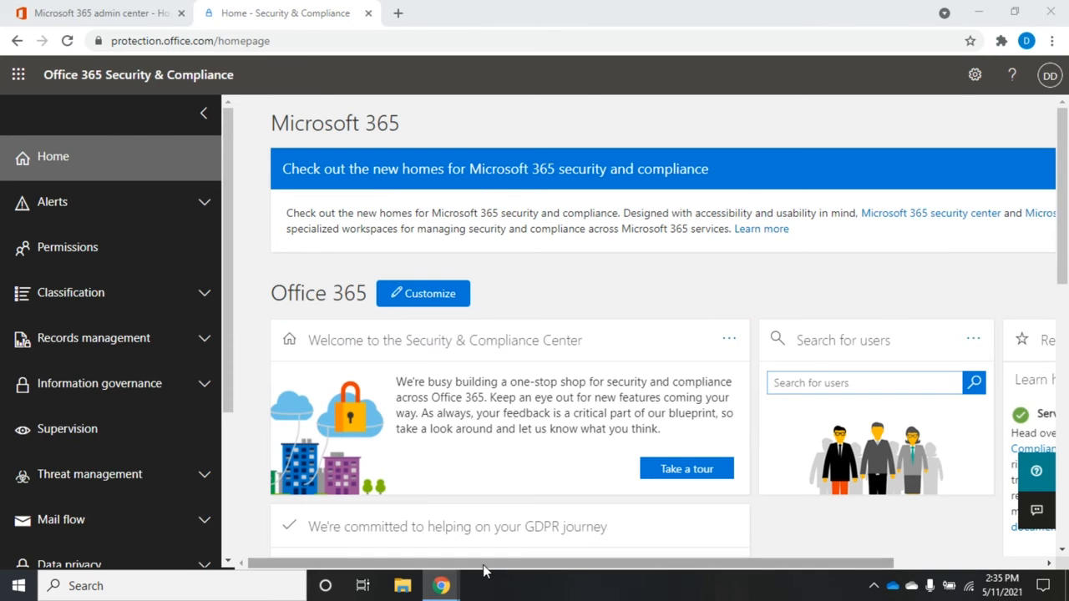
mouse_move(485, 570)
left_mouse_down()
mouse_move(596, 576)
mouse_move(468, 577)
left_mouse_up()
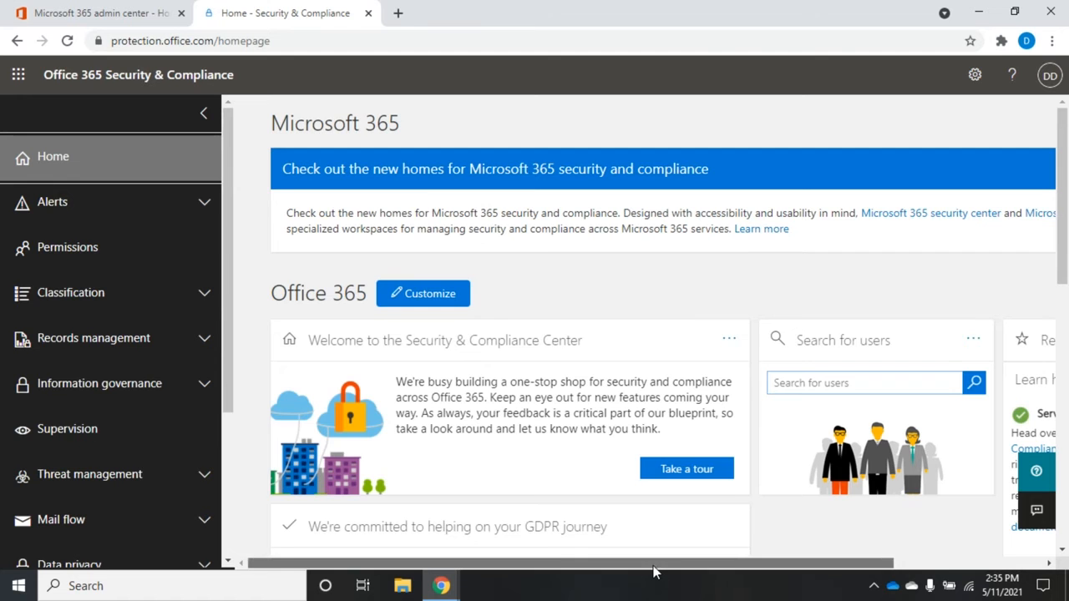
left_click_drag(651, 565, 802, 576)
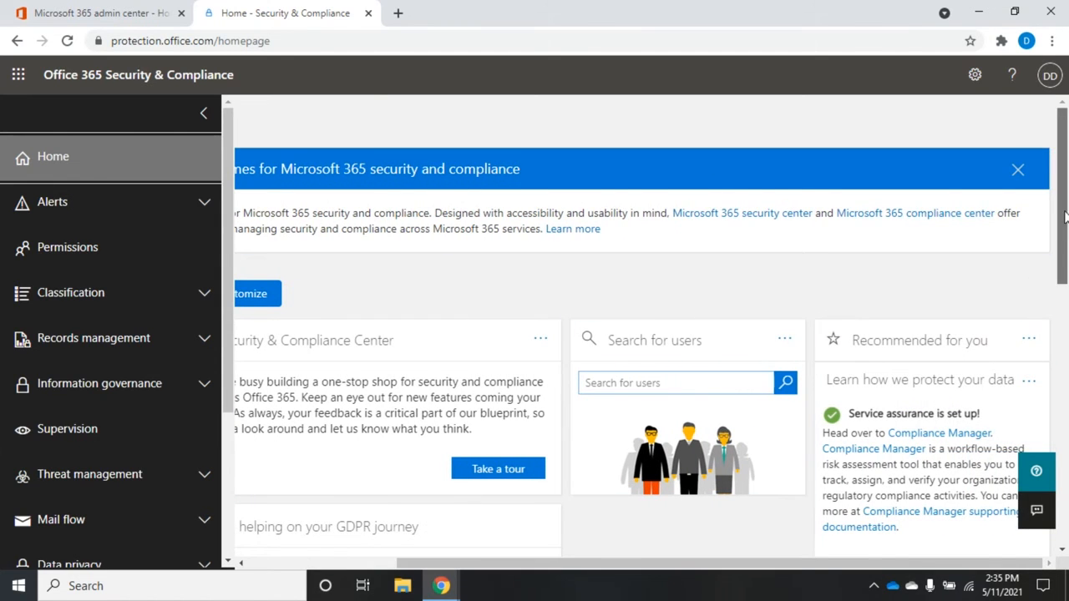
left_click_drag(1062, 225, 1062, 334)
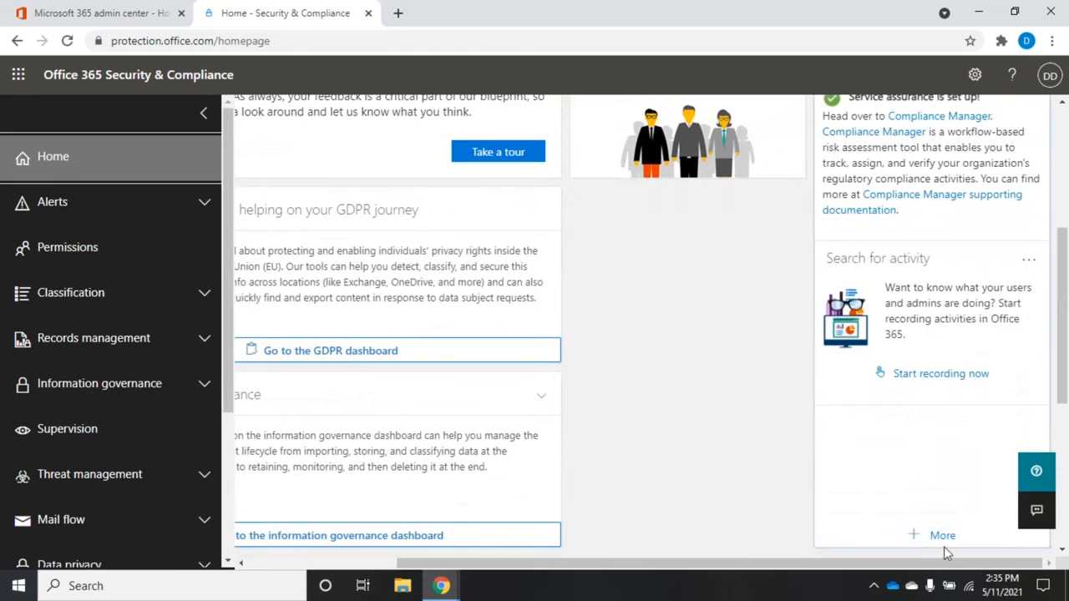
left_click_drag(752, 563, 541, 567)
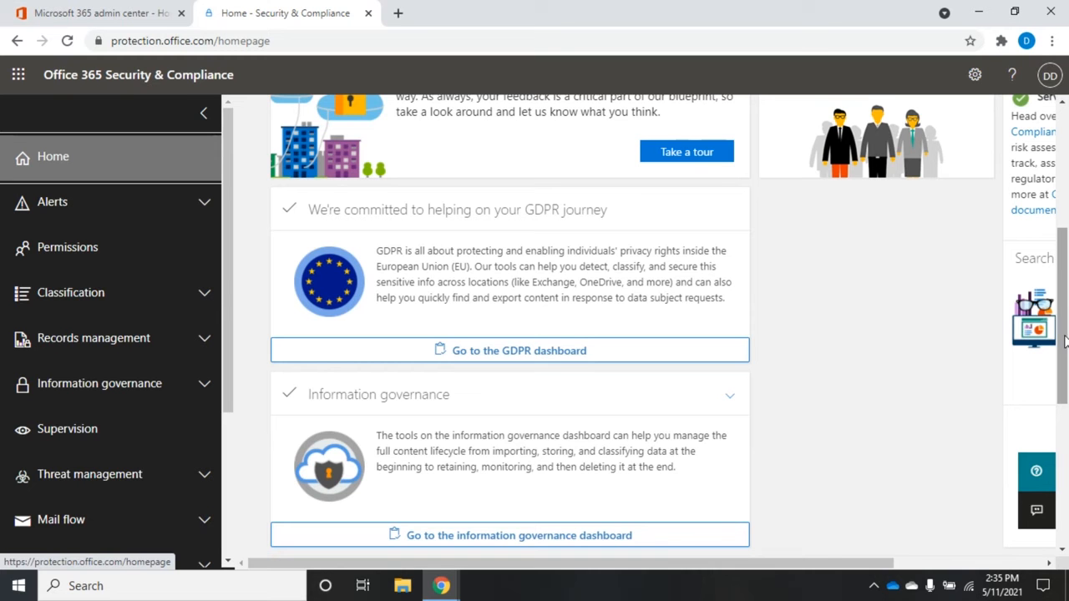
left_click_drag(1062, 339, 1062, 293)
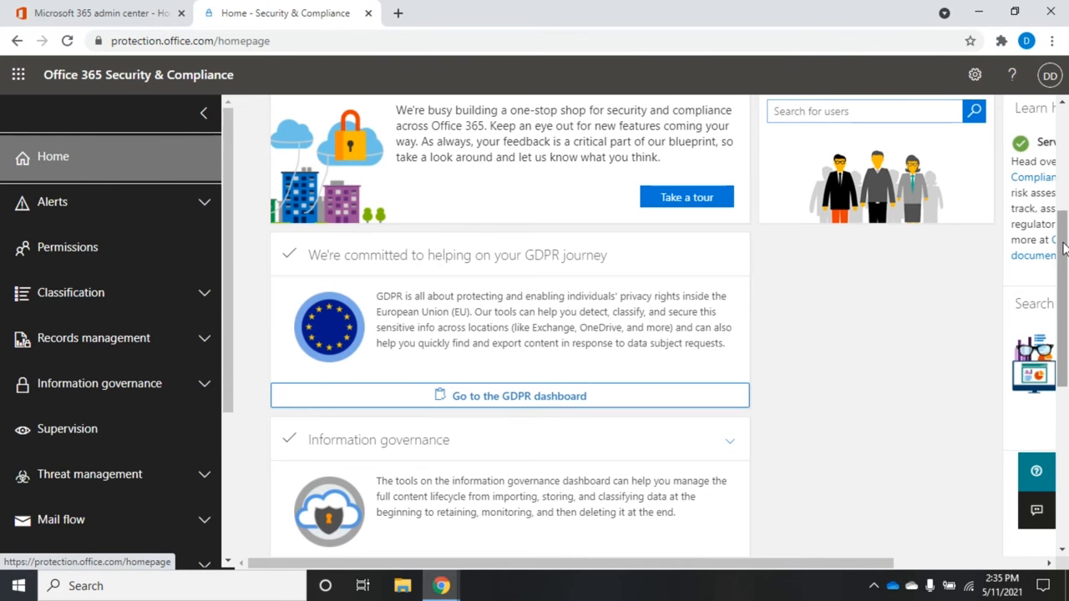
left_click_drag(1062, 247, 1062, 322)
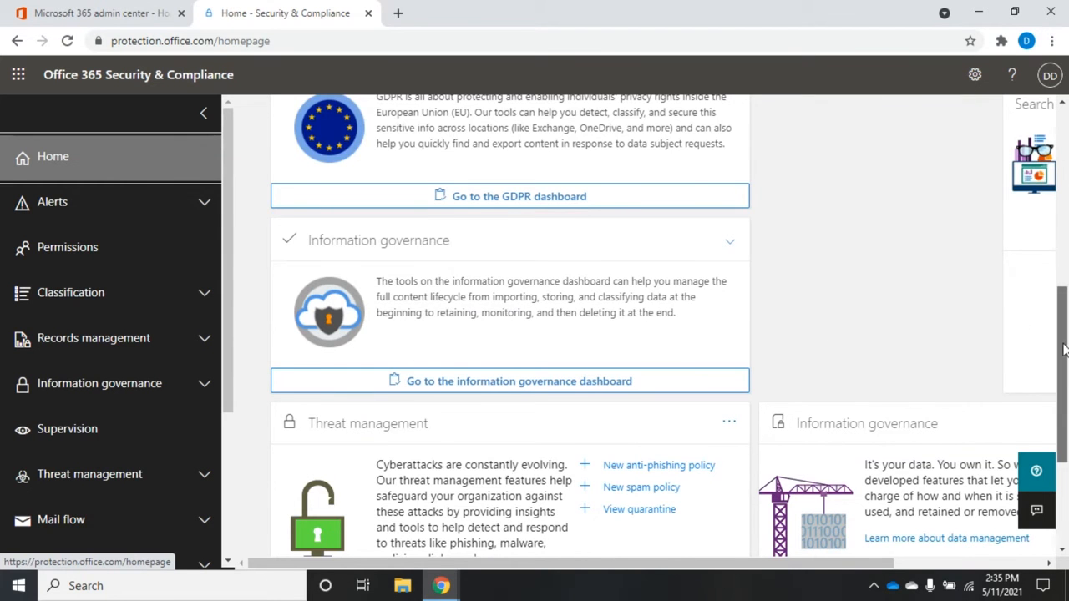
left_click_drag(1063, 346, 1062, 476)
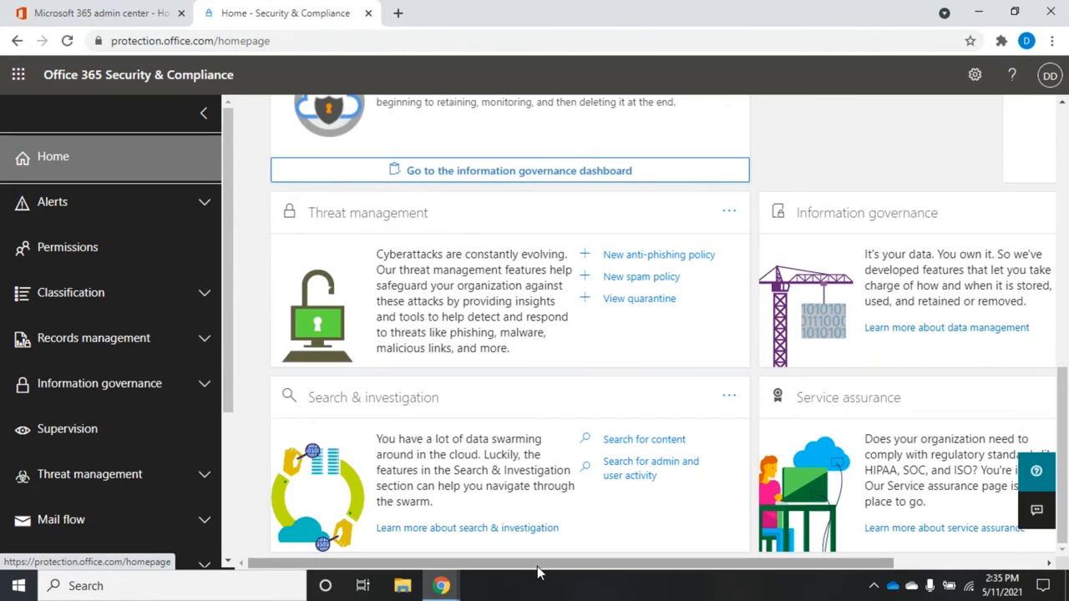
left_click_drag(539, 565, 741, 566)
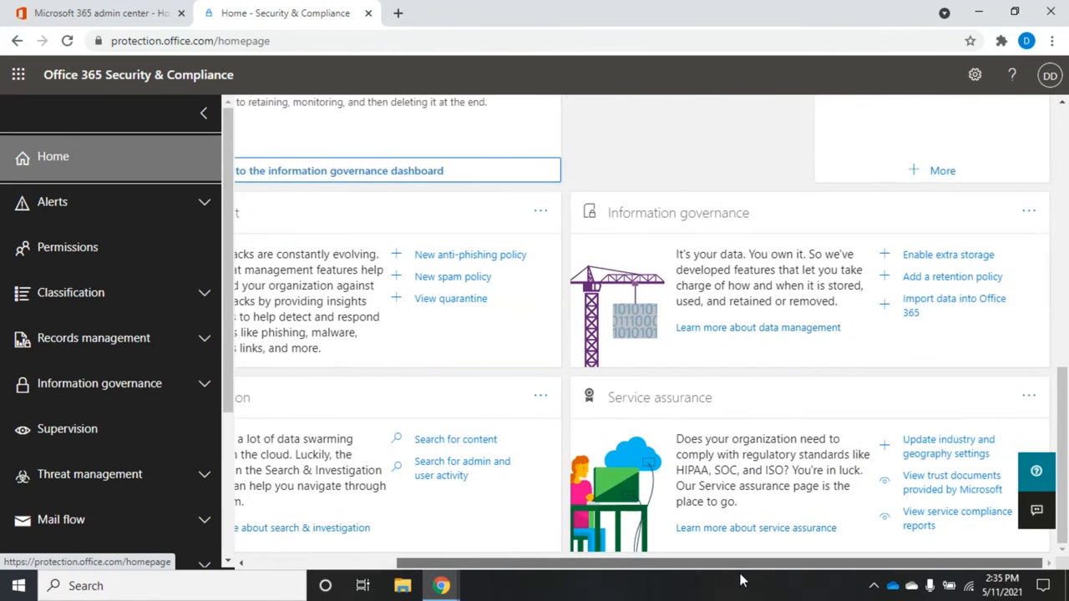
left_click_drag(741, 565, 526, 564)
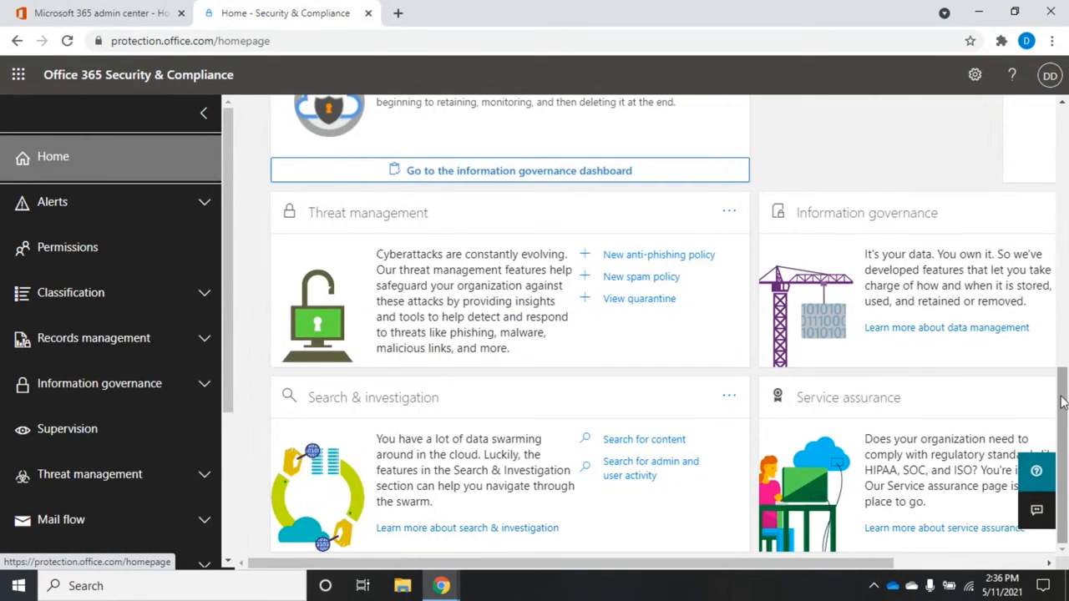
mouse_move(1063, 392)
left_mouse_down()
mouse_move(1065, 158)
mouse_move(1063, 501)
left_mouse_up()
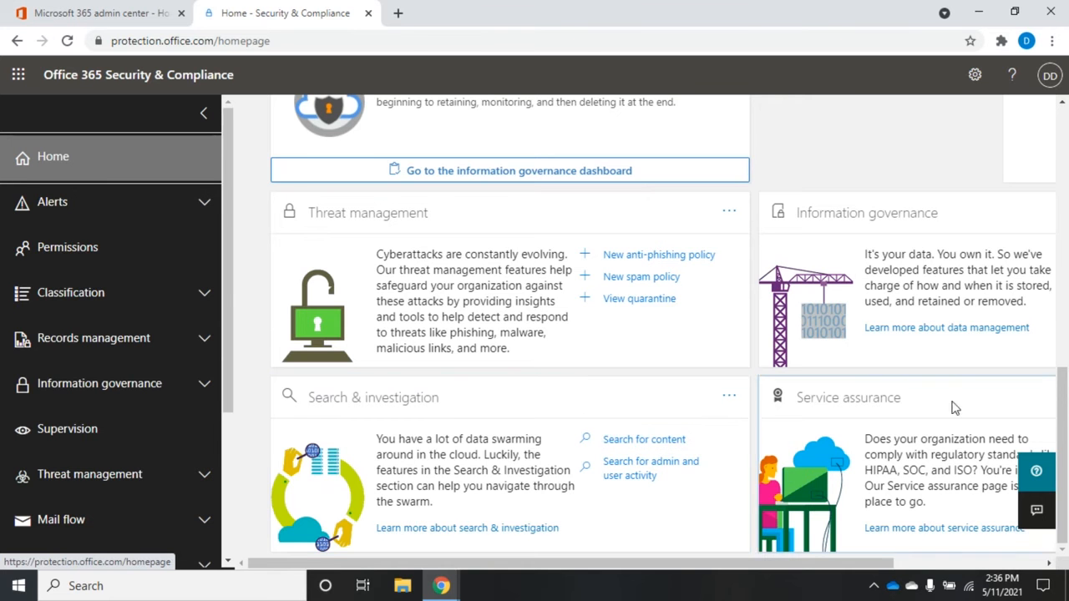
left_click_drag(1062, 399, 1062, 109)
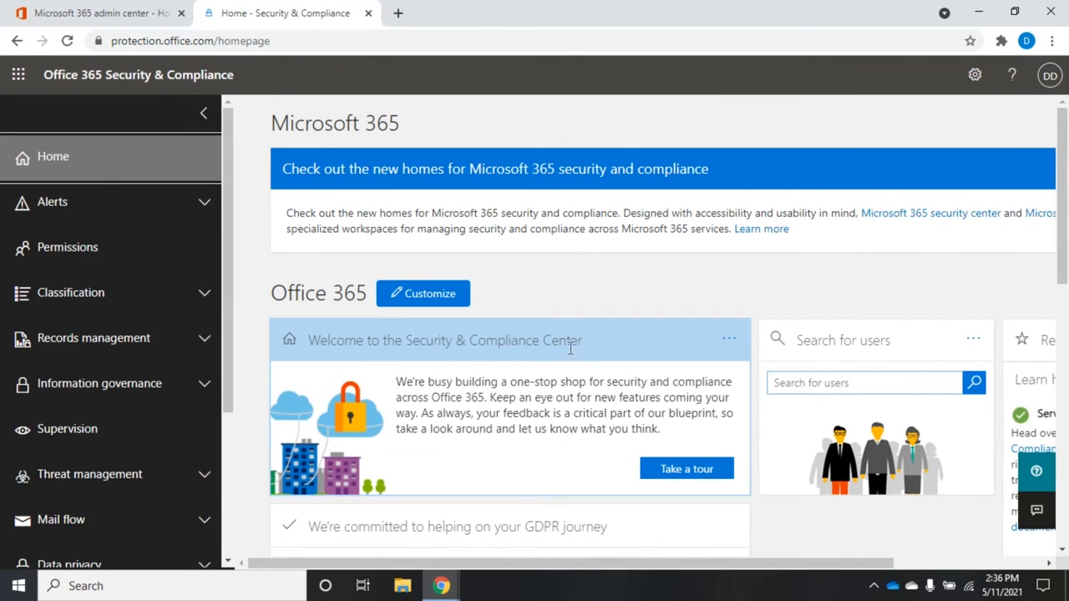
Show the Welcome widget's options and enter customize mode to rearrange home page widgets
left_click(733, 344)
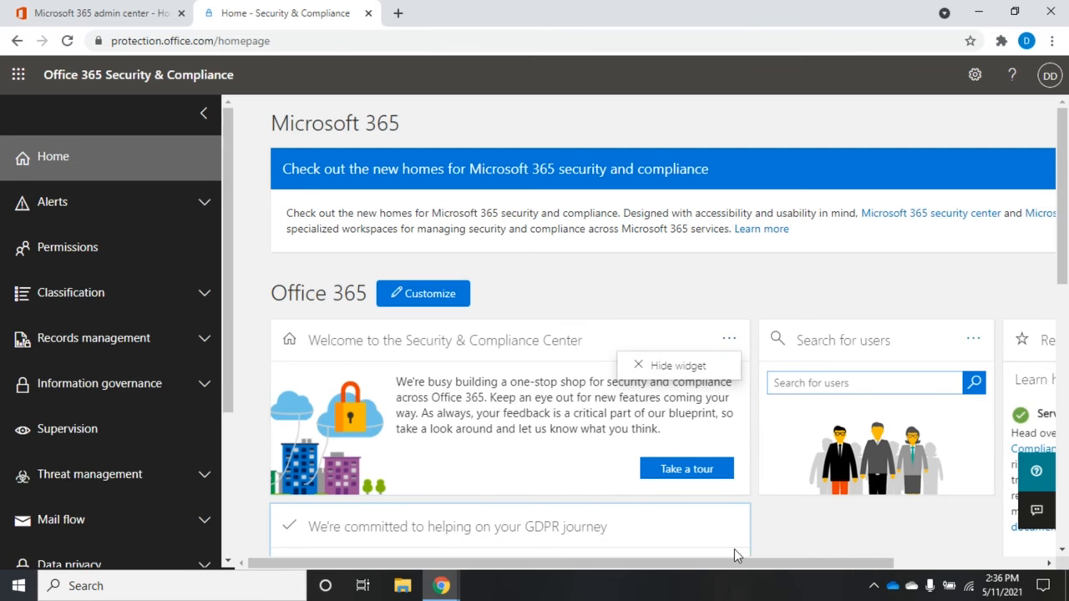
mouse_move(726, 566)
left_mouse_down()
mouse_move(917, 576)
mouse_move(638, 549)
left_mouse_up()
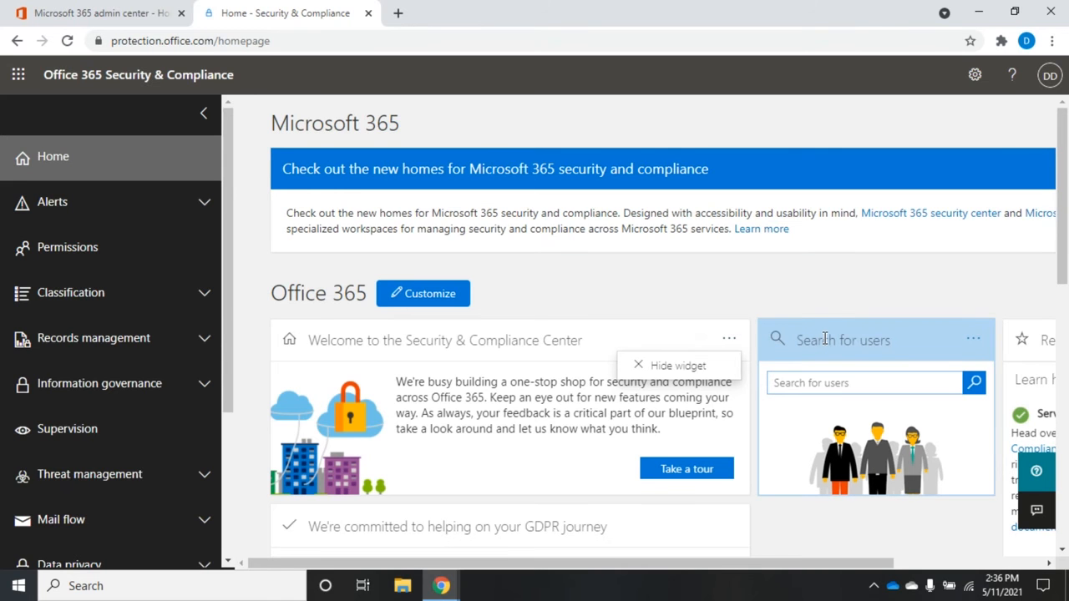
left_click_drag(820, 321, 708, 288)
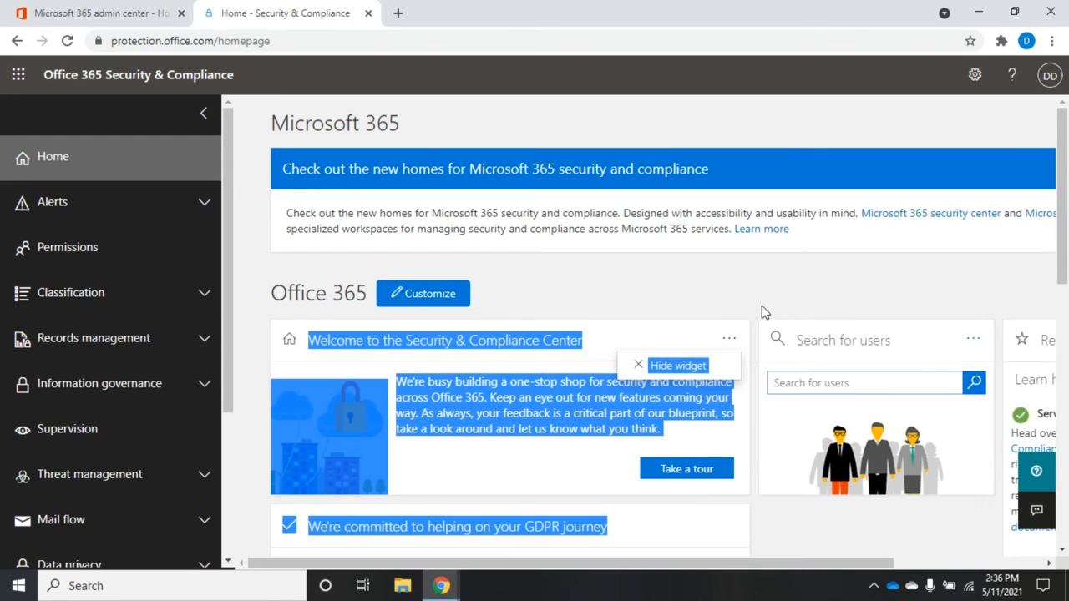
left_click(584, 313)
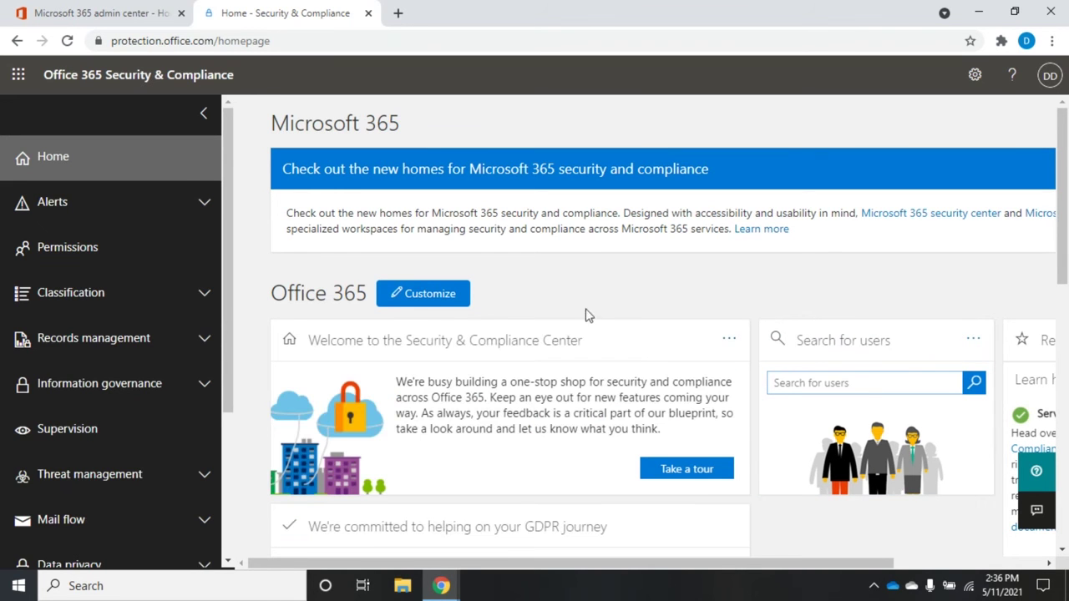
left_click(428, 293)
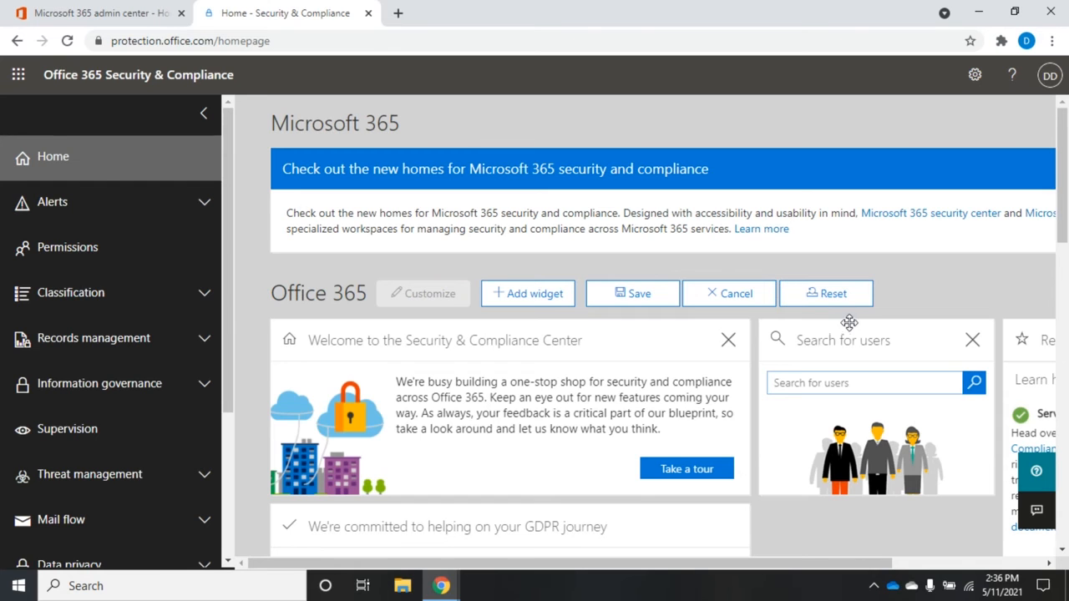
Move Search for users over Welcome, discard the change, then expand Threat management
mouse_move(843, 340)
left_mouse_down()
mouse_move(352, 305)
mouse_move(843, 328)
left_mouse_up()
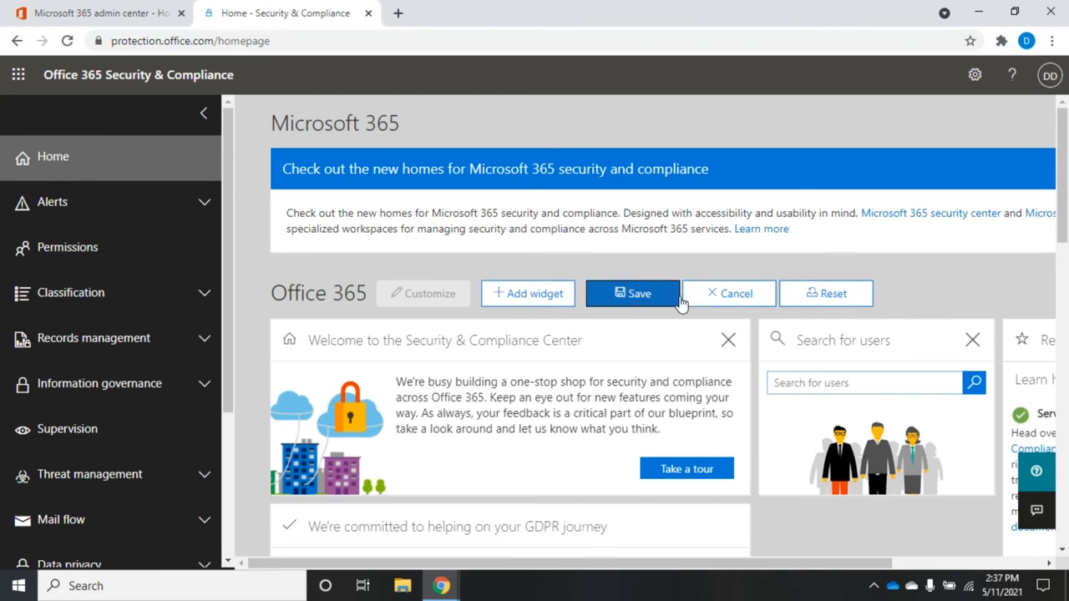
left_click(718, 293)
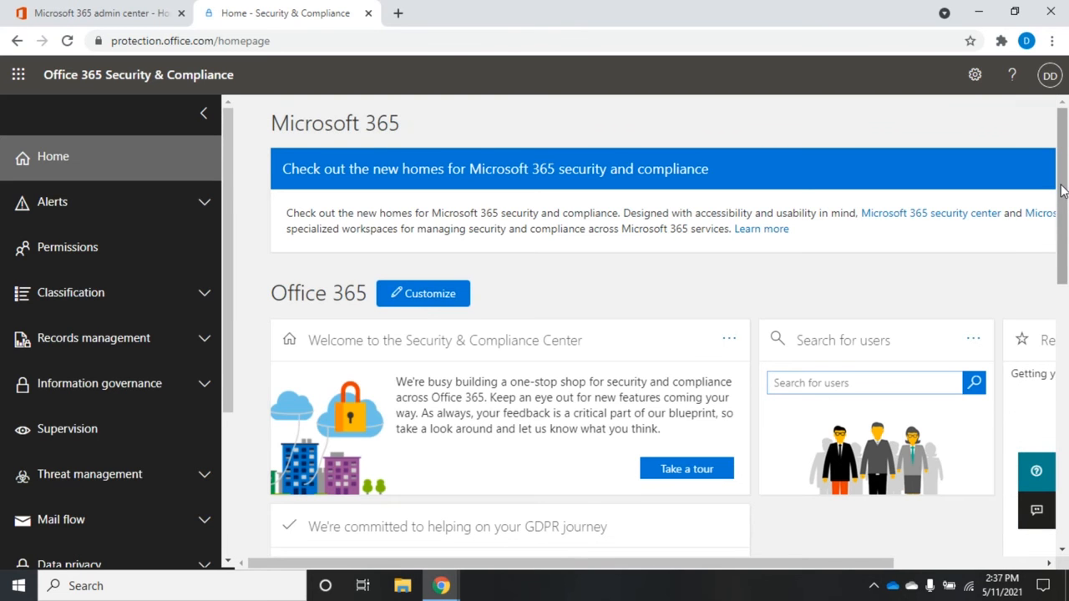
scroll(1064, 263, "down", 3)
scroll(1064, 251, "down", 3)
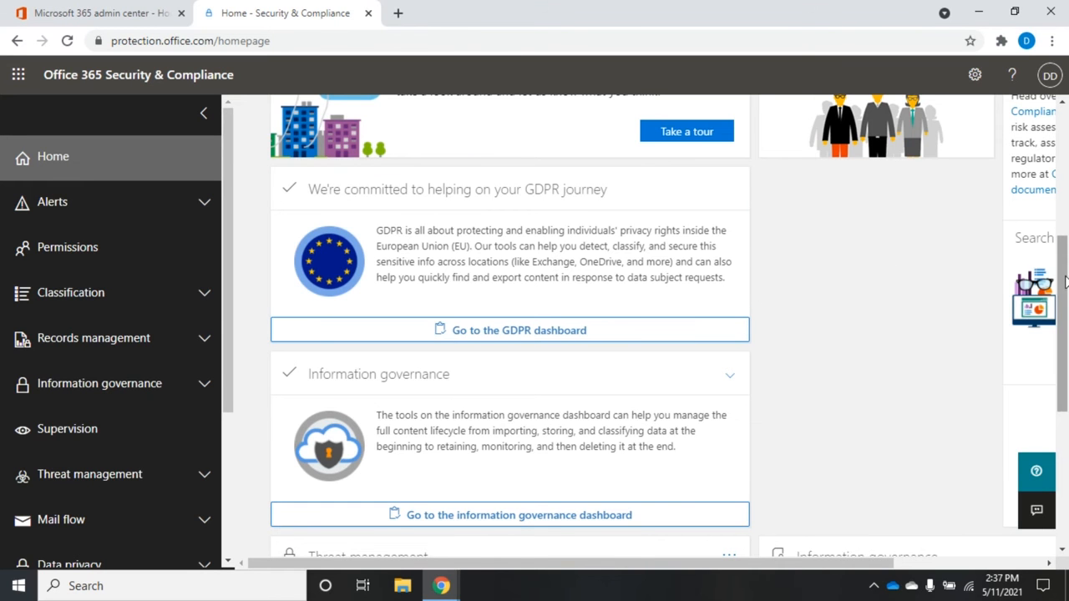
left_click_drag(1064, 317, 1064, 467)
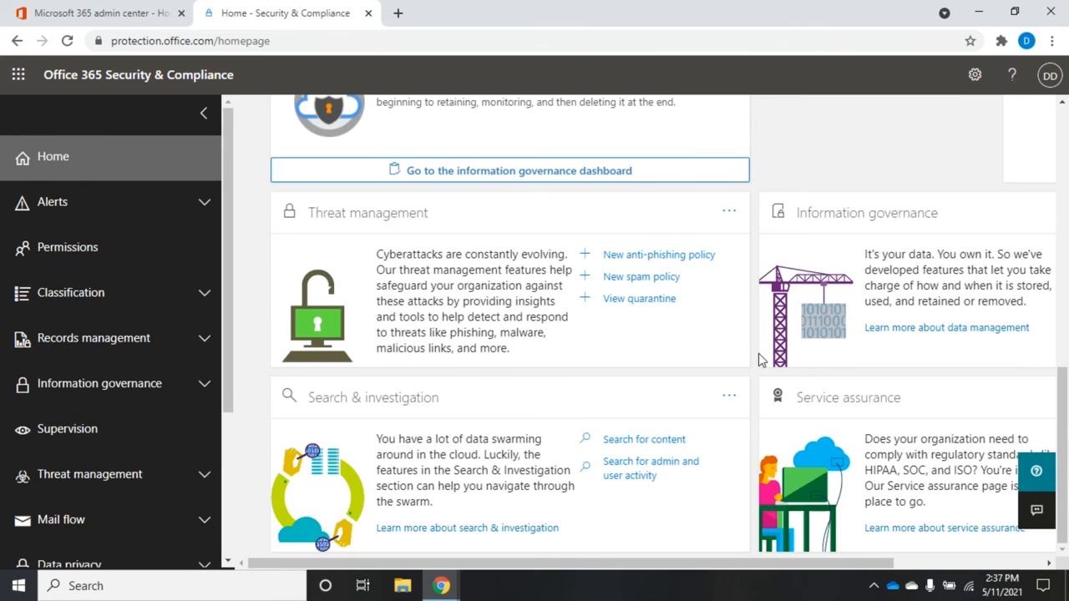
left_click_drag(1063, 455, 1062, 167)
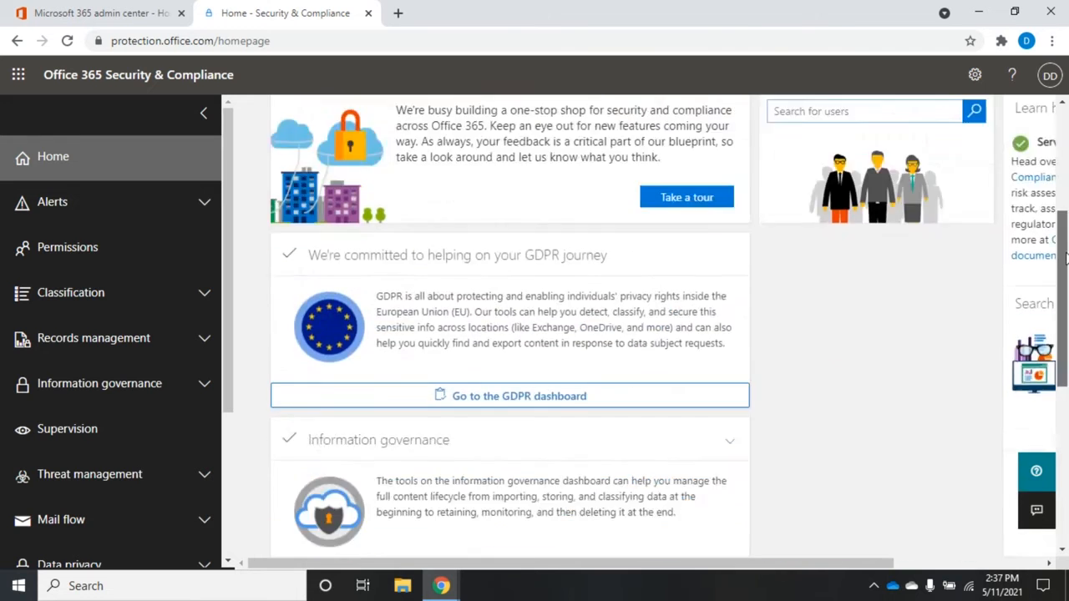
left_click_drag(1062, 250, 1062, 113)
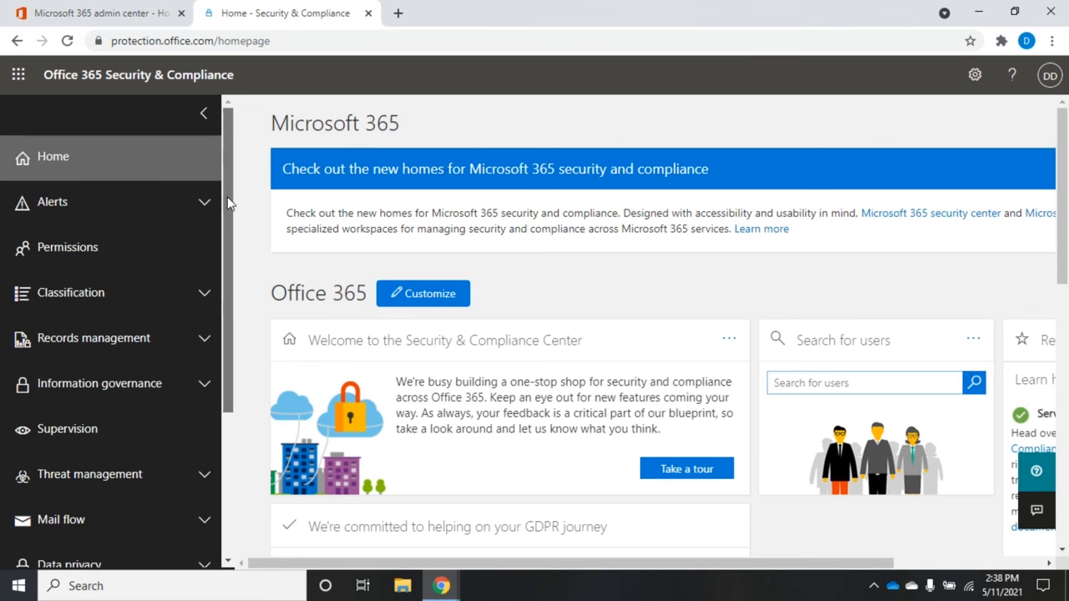
scroll(231, 230, "down", 1)
mouse_move(231, 230)
left_mouse_down()
mouse_move(231, 348)
mouse_move(232, 330)
left_mouse_up()
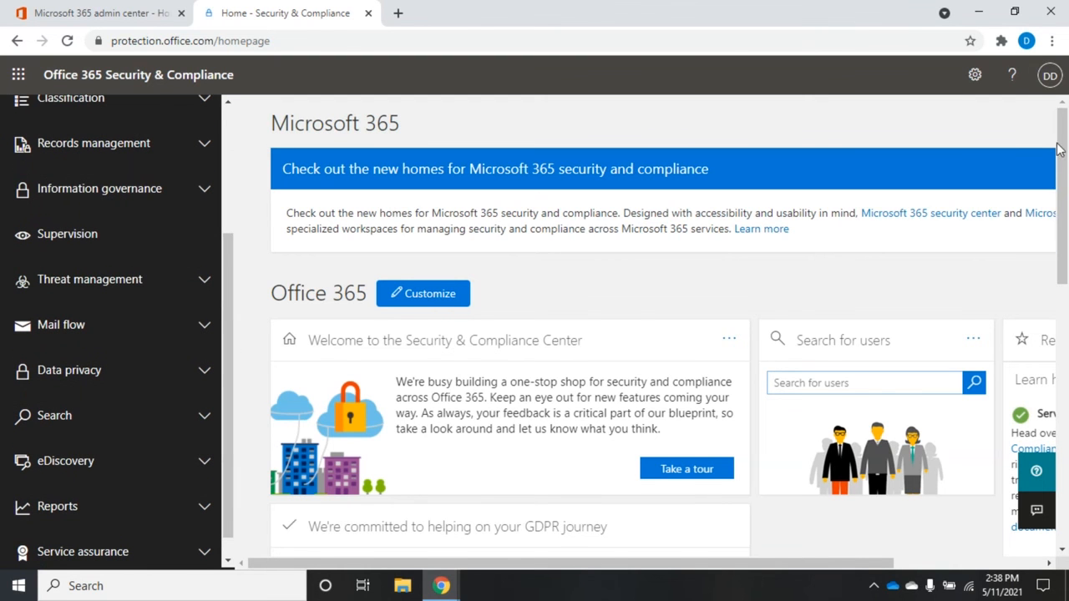
left_click_drag(1062, 159, 1063, 401)
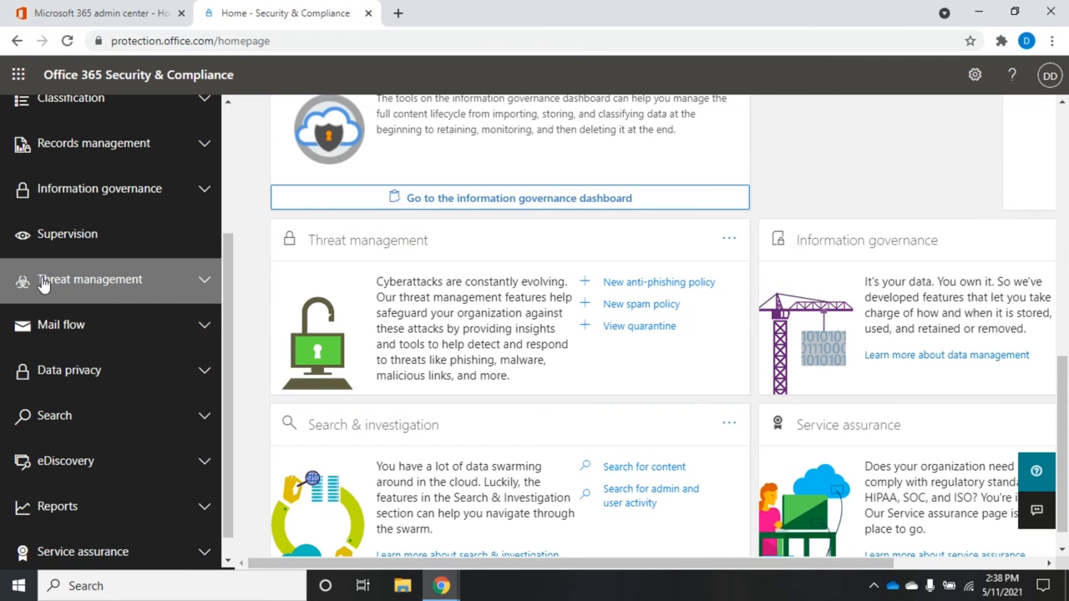
left_click(205, 281)
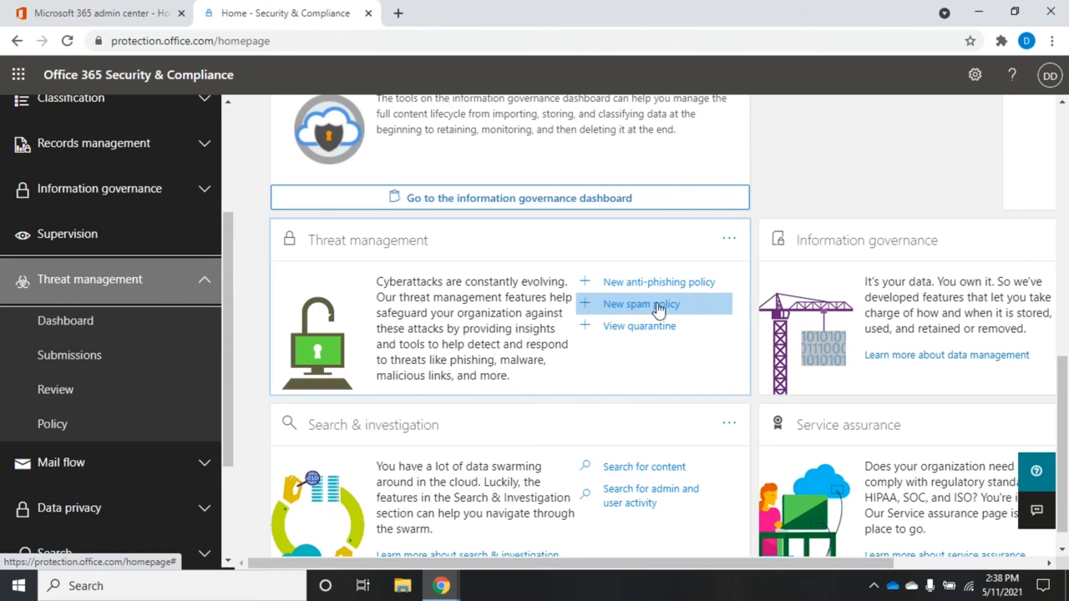
View the Threat policies page, collapse Threat management and return to Home
left_click(51, 424)
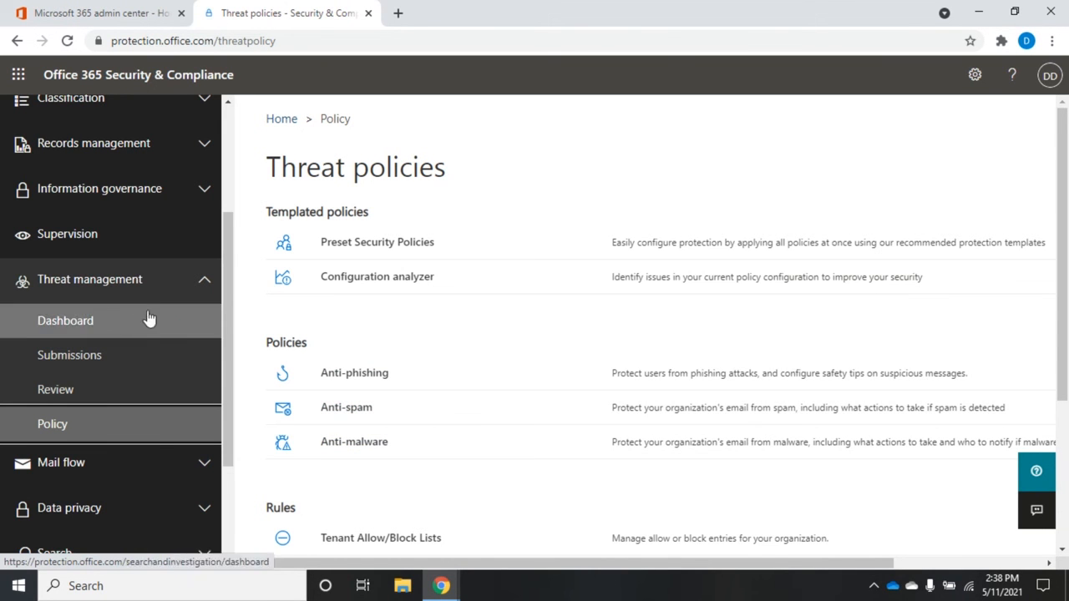
left_click(204, 278)
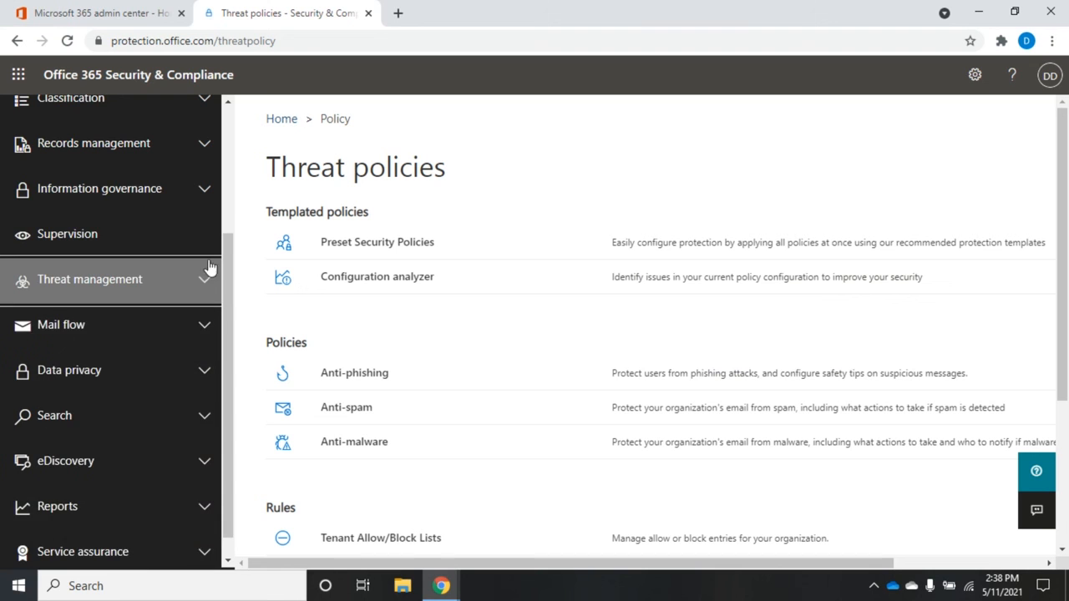
left_click_drag(227, 301, 230, 102)
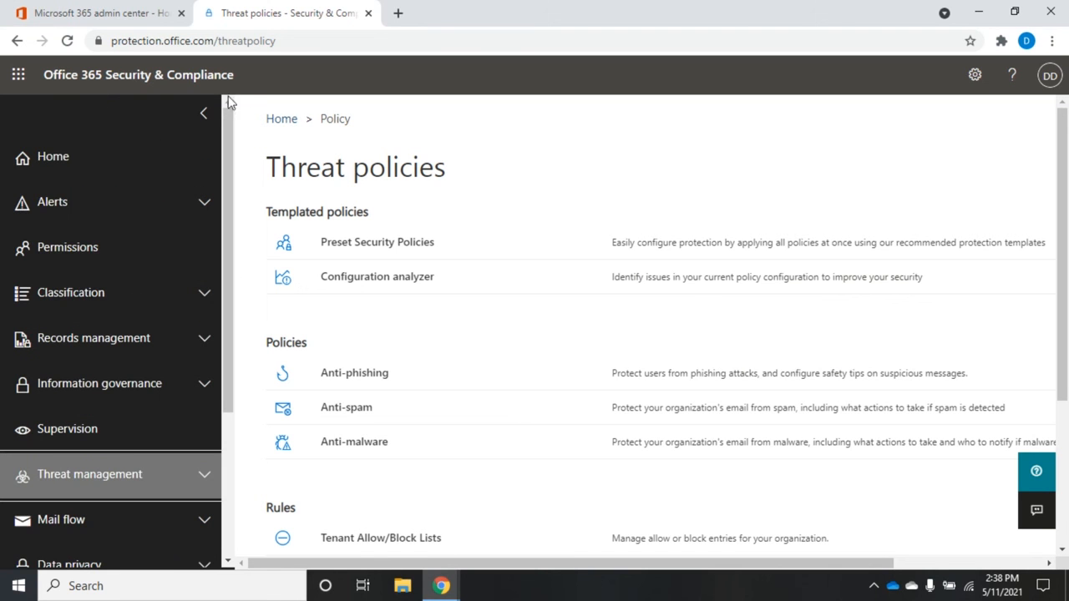
left_click(53, 156)
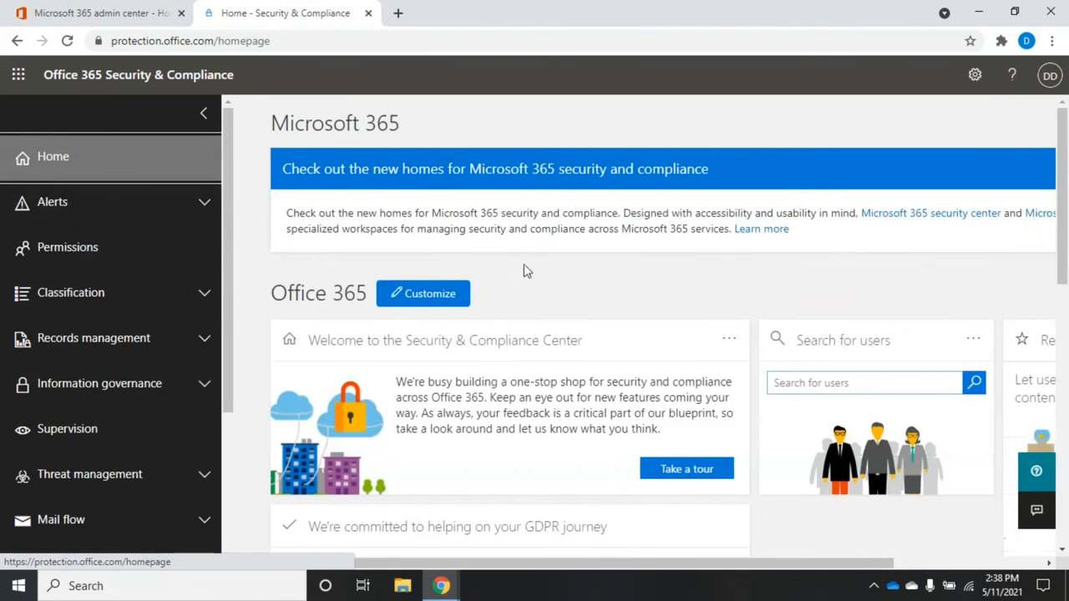